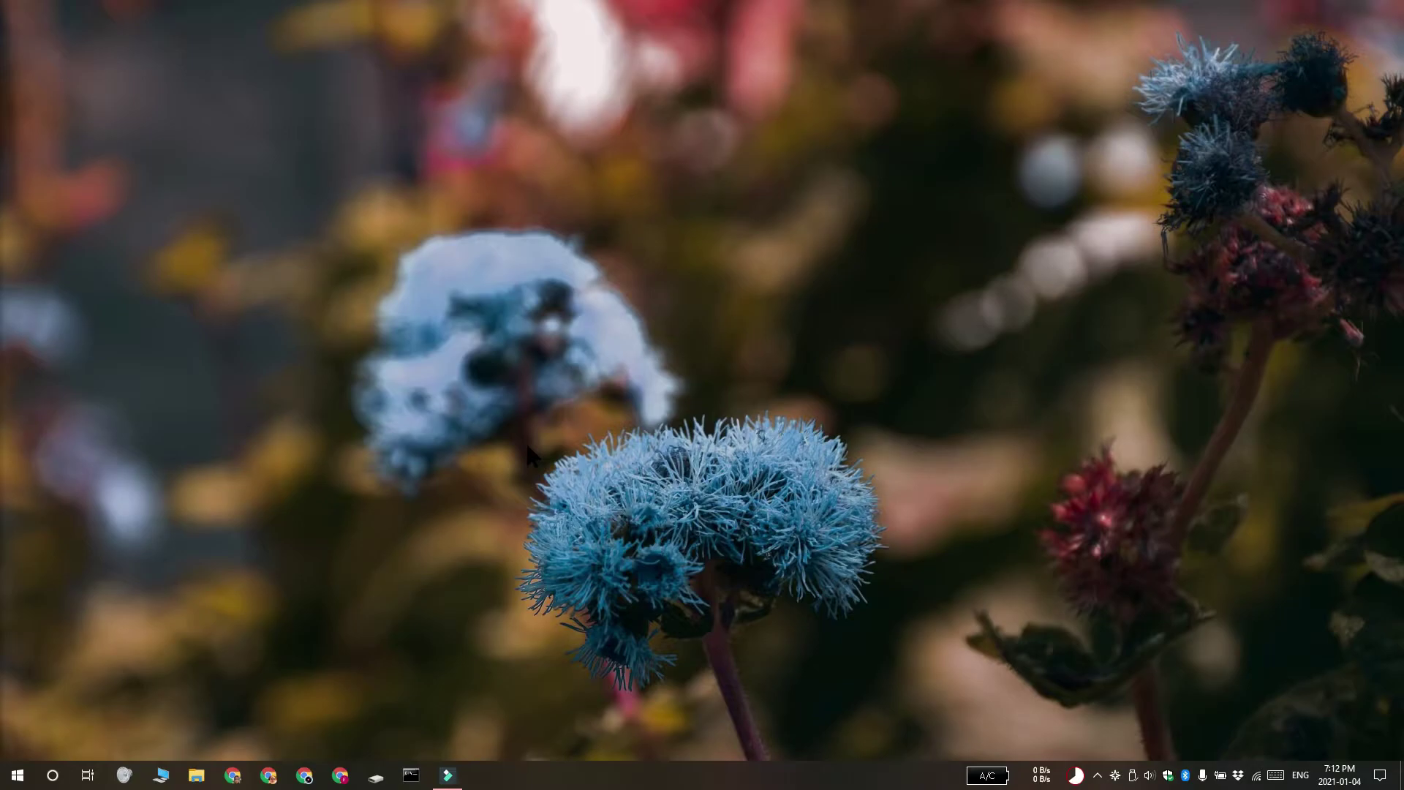
# Step: Launch Disk Management with diskmgmt.msc from the Run dialog and centre its window
pyautogui.press('super+r')
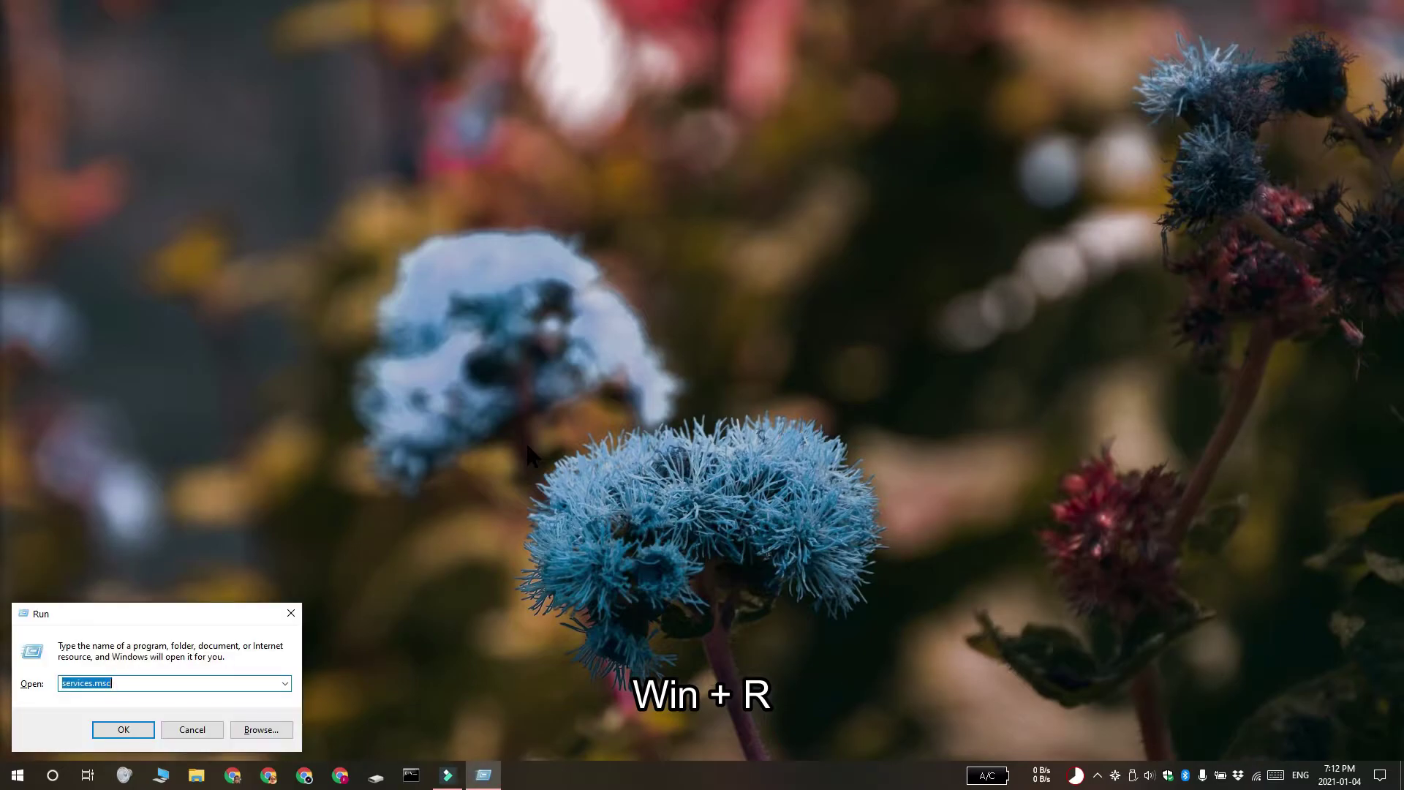
pyautogui.press('BackSpace')
pyautogui.write('diskmgmt.msc')
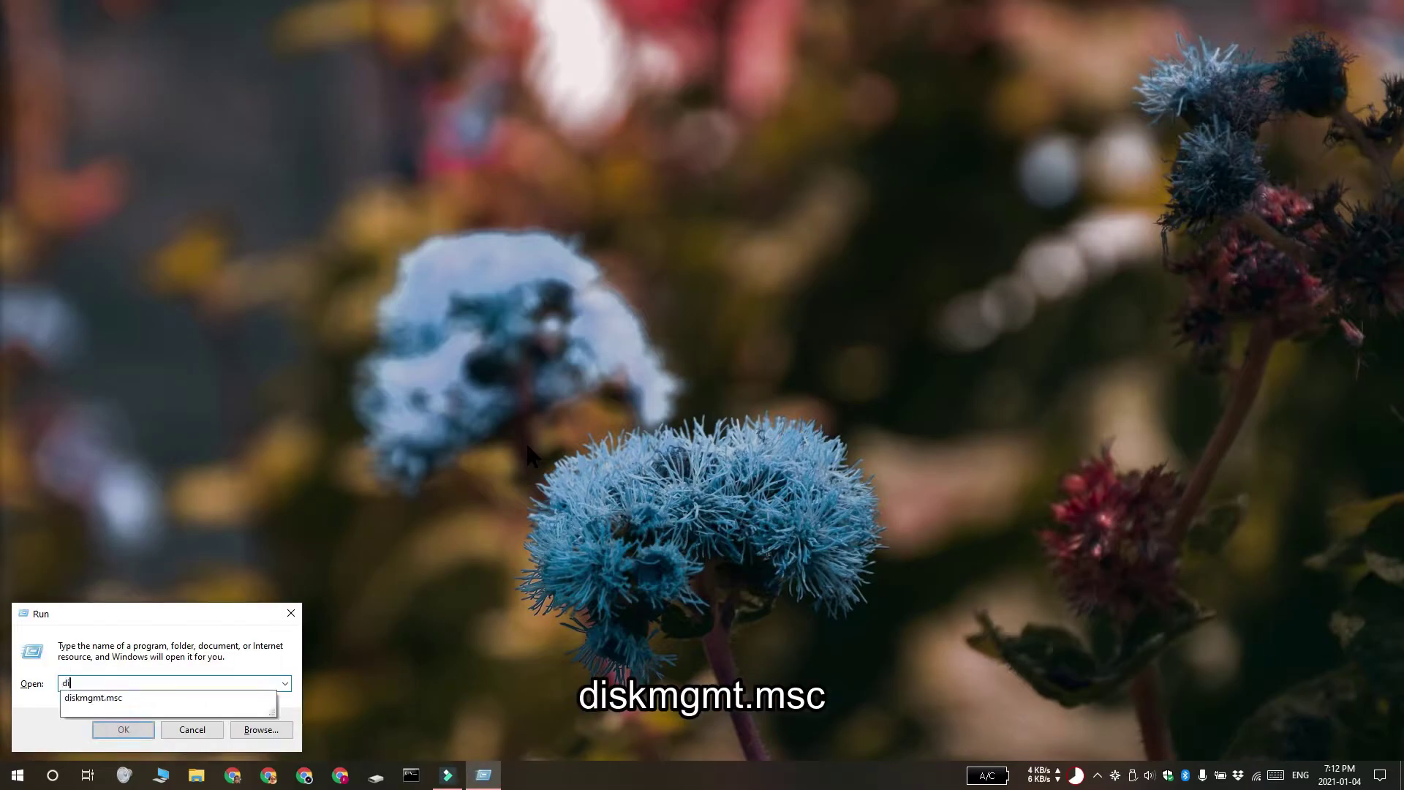
pyautogui.press('Return')
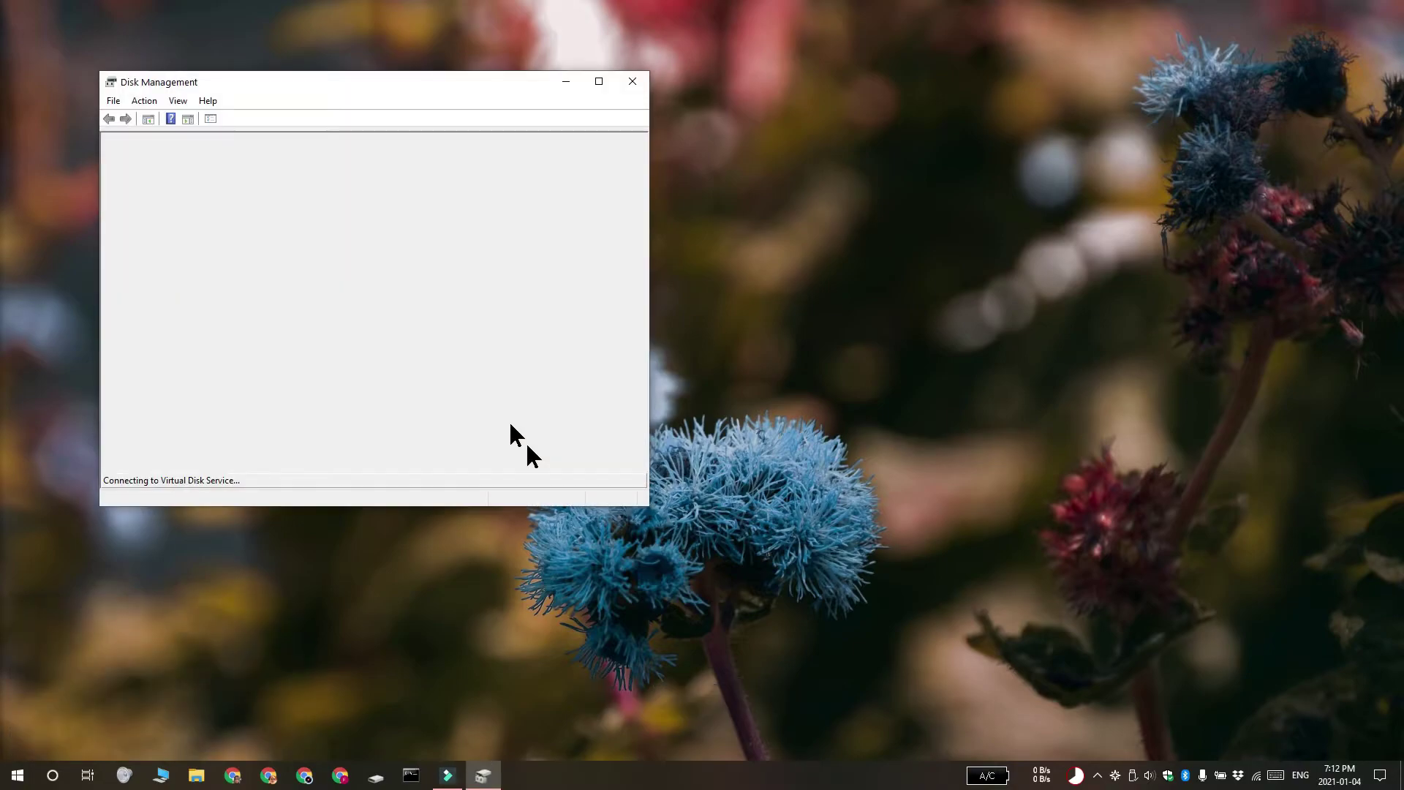
pyautogui.moveTo(400, 87); pyautogui.dragTo(600, 127)
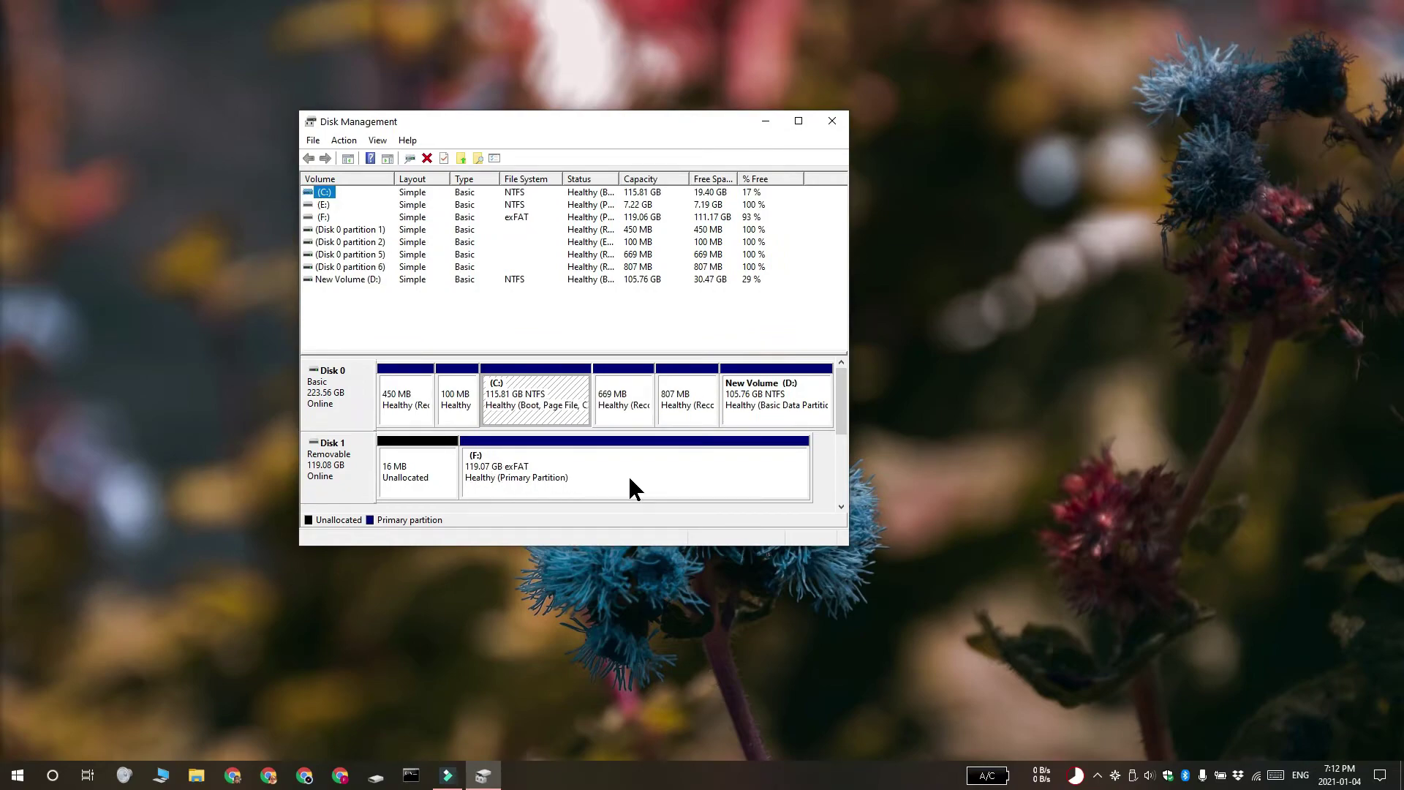
# Step: Open Change Drive Letter and Paths for the F: partition on Disk 1
pyautogui.rightClick(631, 488)
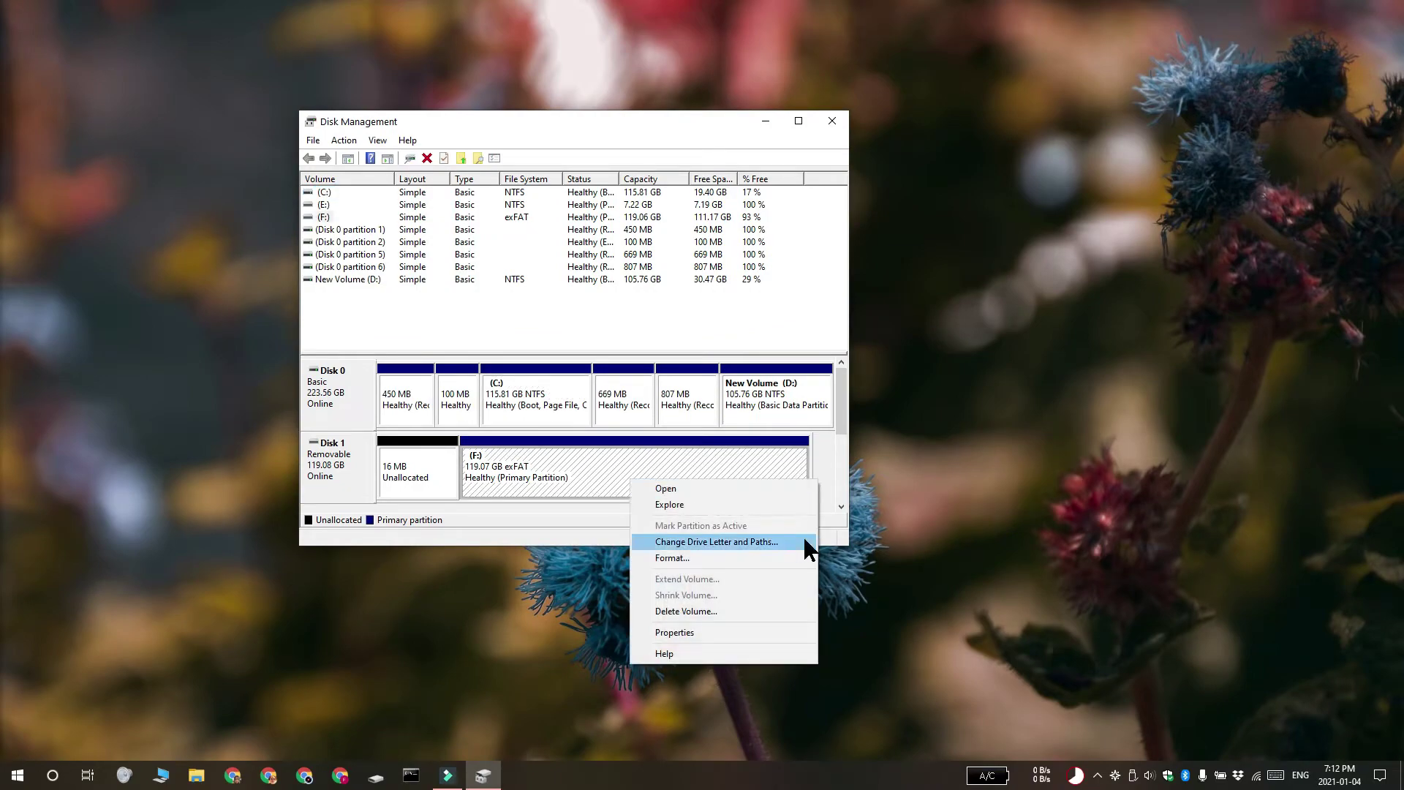
pyautogui.click(763, 544)
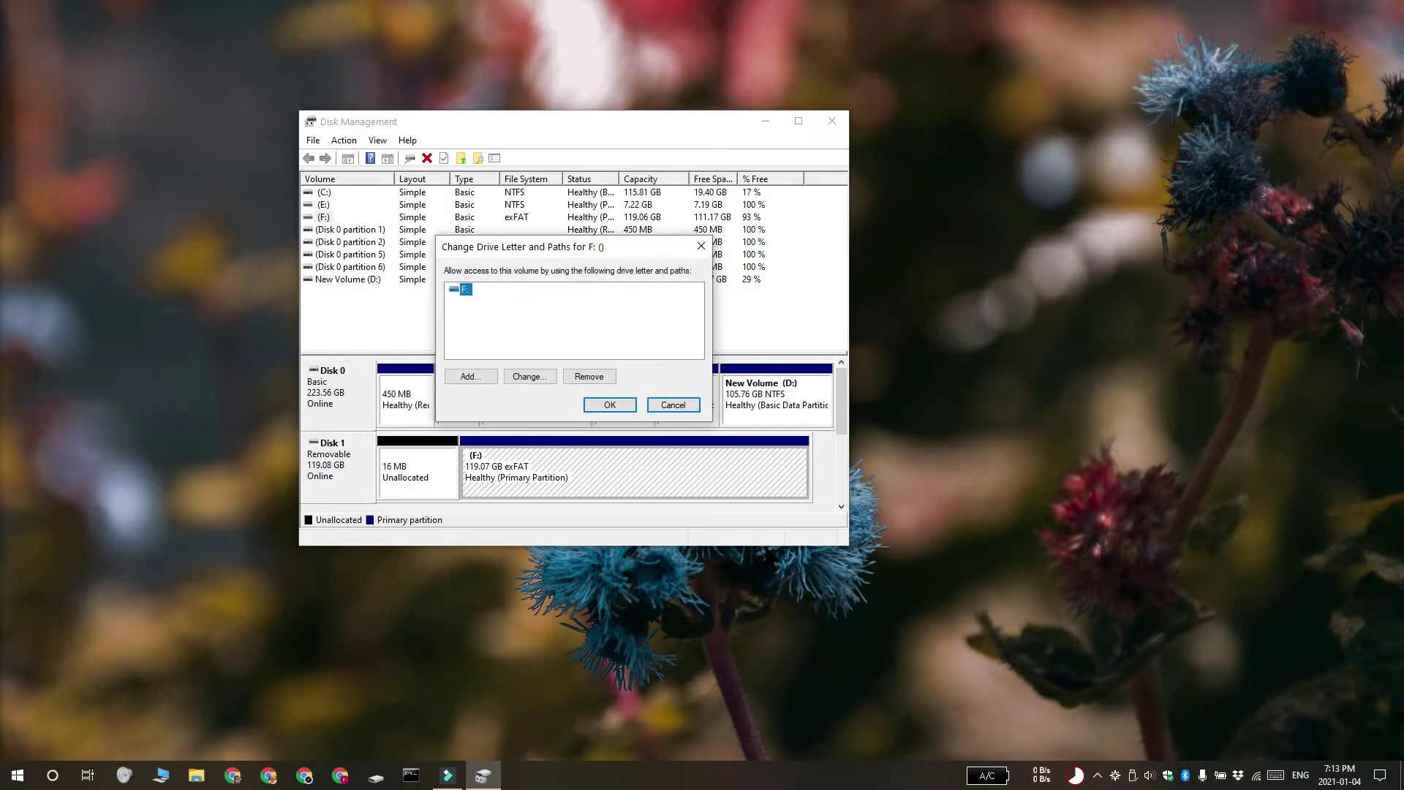
pyautogui.moveTo(630, 250); pyautogui.dragTo(924, 319)
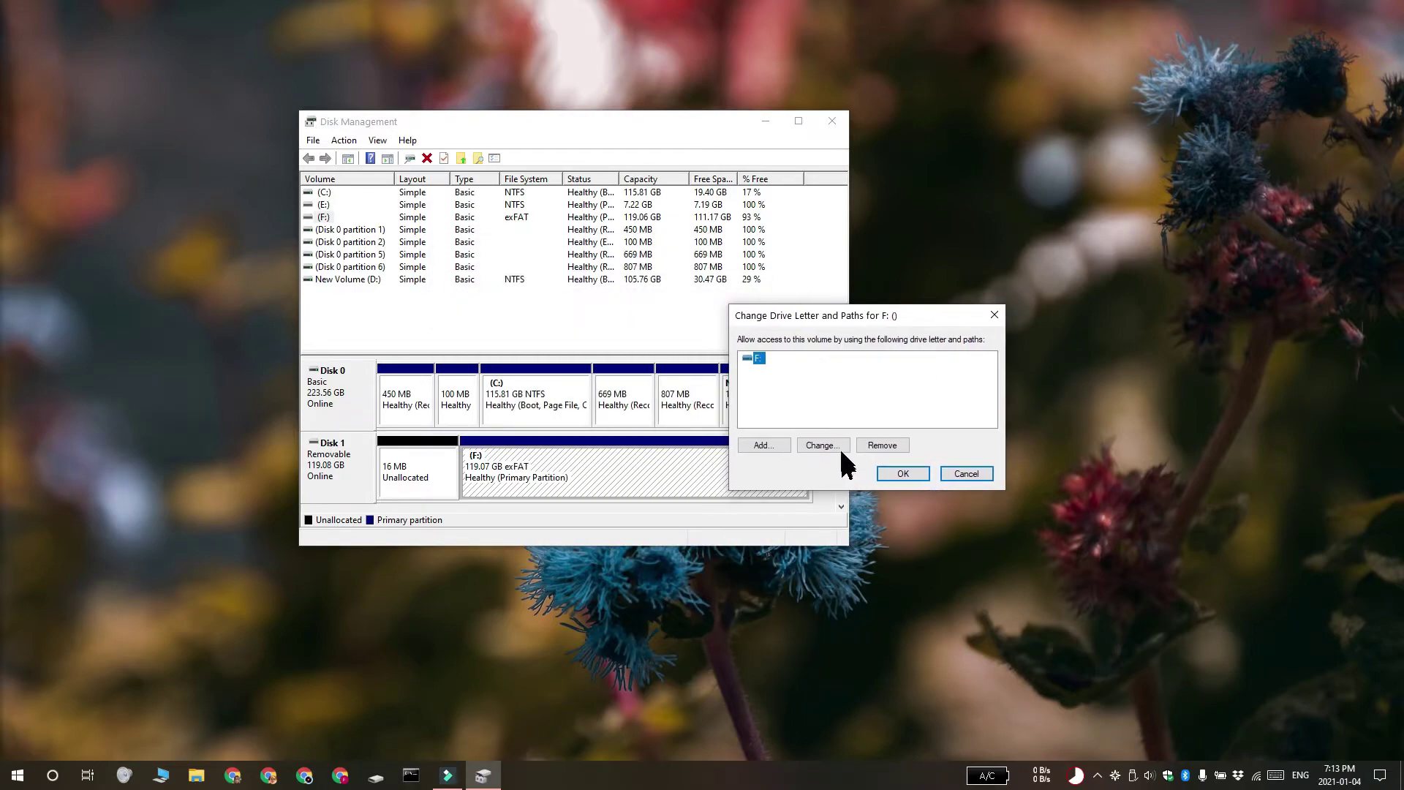
# Step: Choose H from the drive letter list for the F: partition and confirm with OK
pyautogui.click(824, 445)
pyautogui.moveTo(921, 336); pyautogui.dragTo(1022, 392)
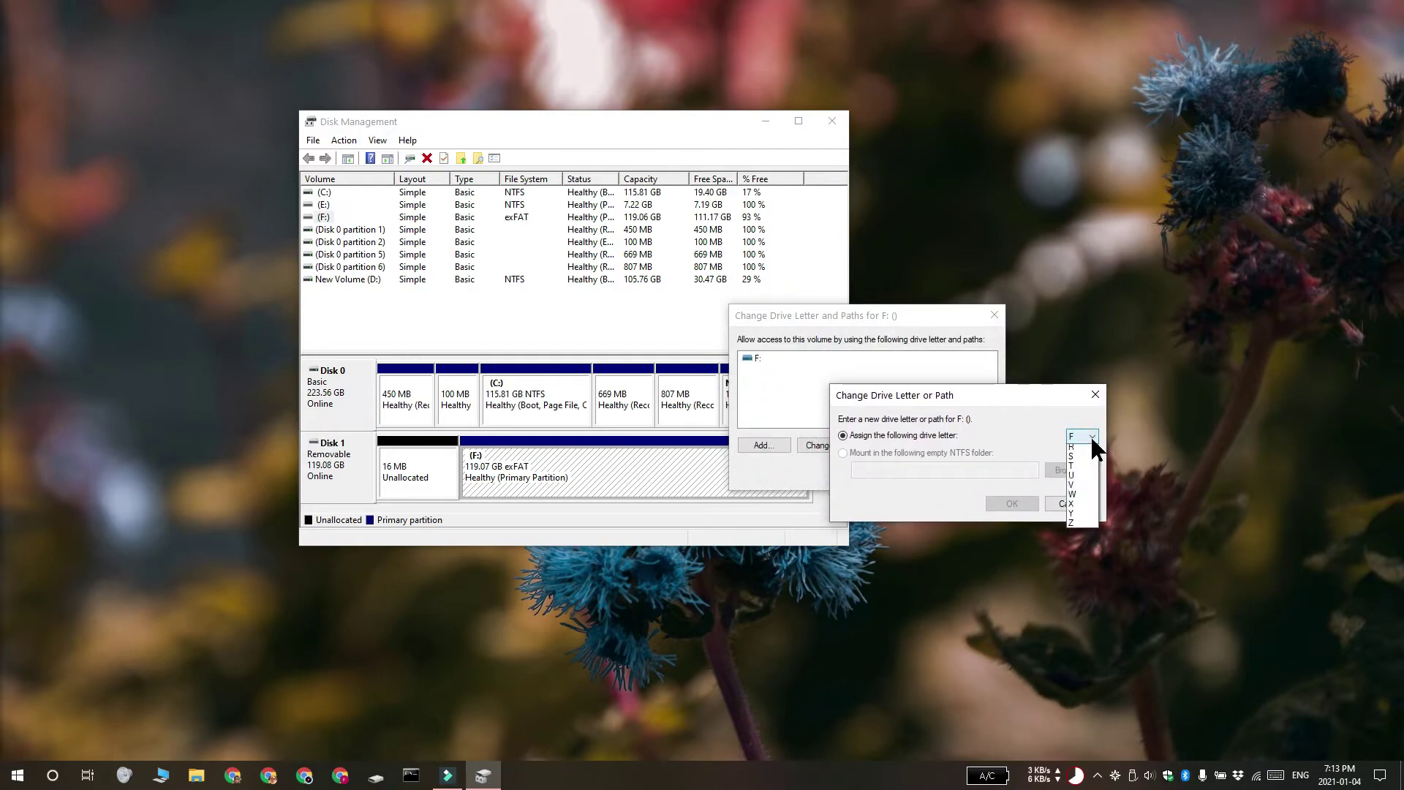
pyautogui.click(1090, 437)
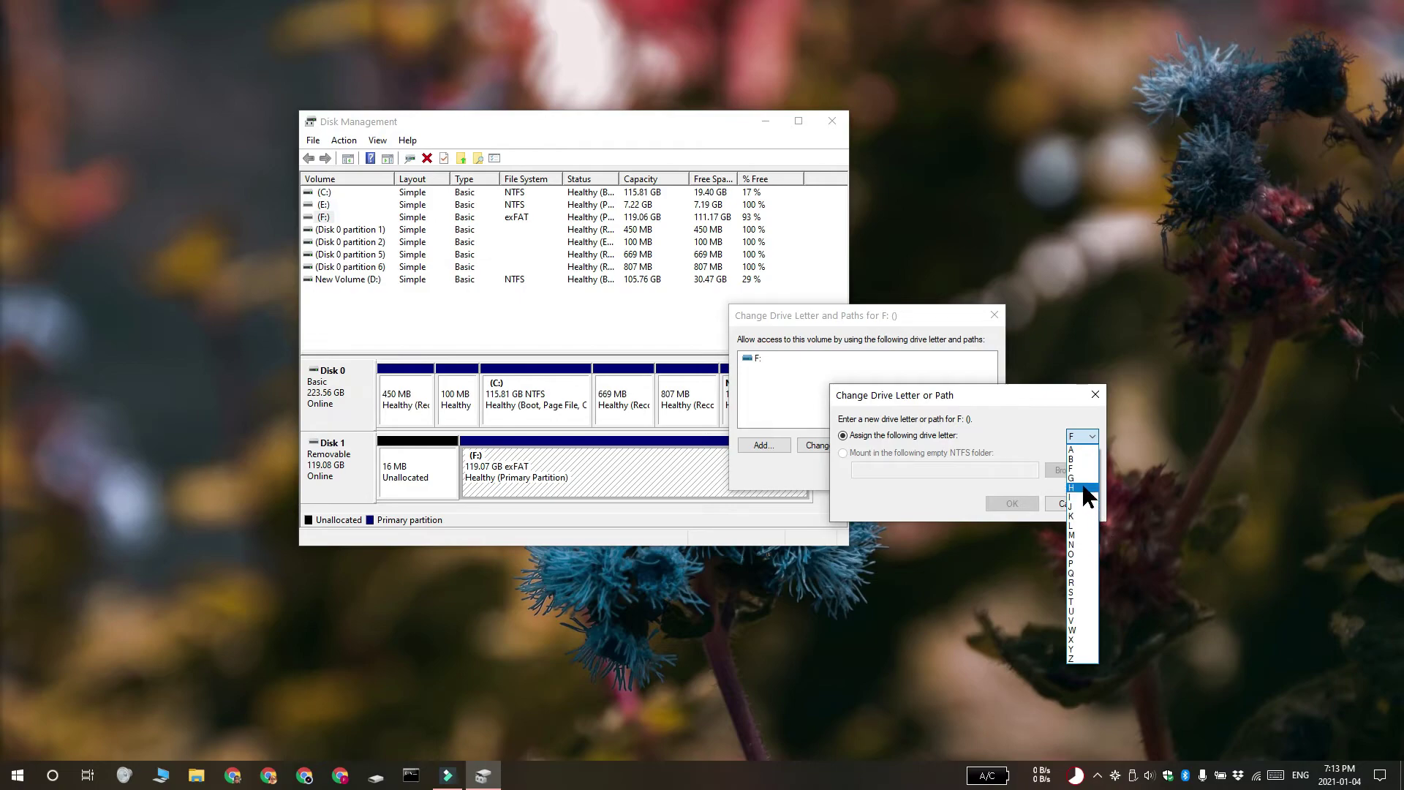
pyautogui.click(1083, 488)
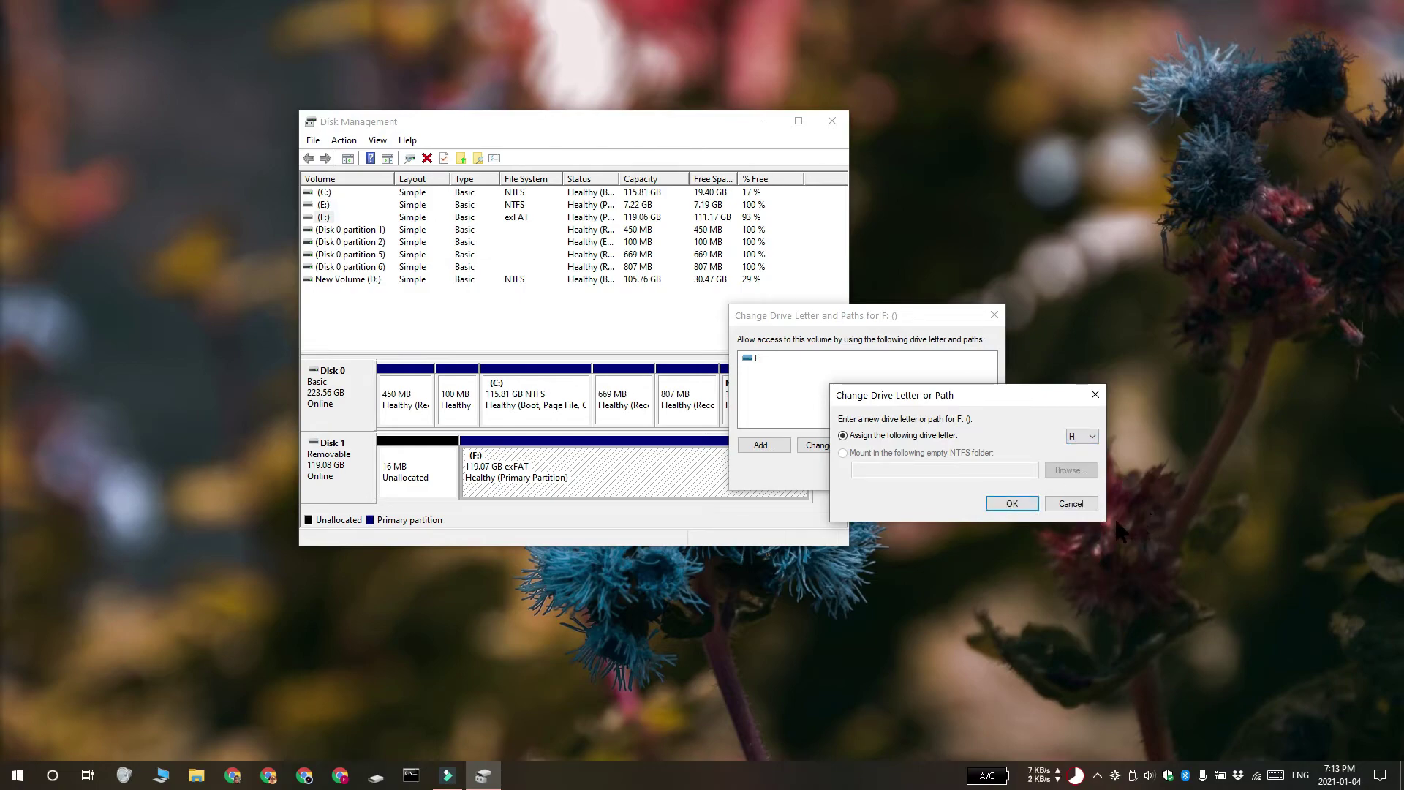
pyautogui.click(1007, 507)
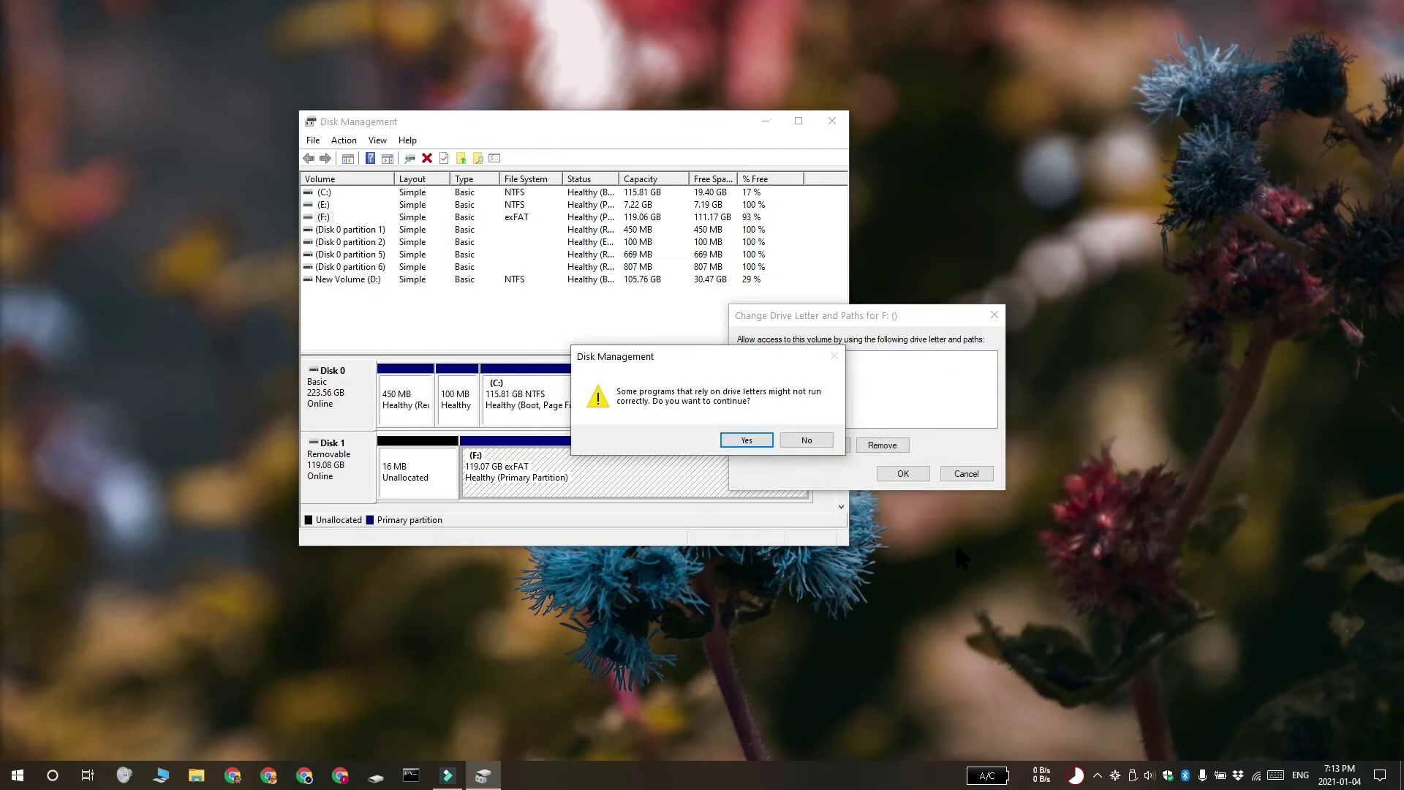
# Step: Accept the warning so the exFAT partition's letter changes from F: to H:
pyautogui.click(745, 440)
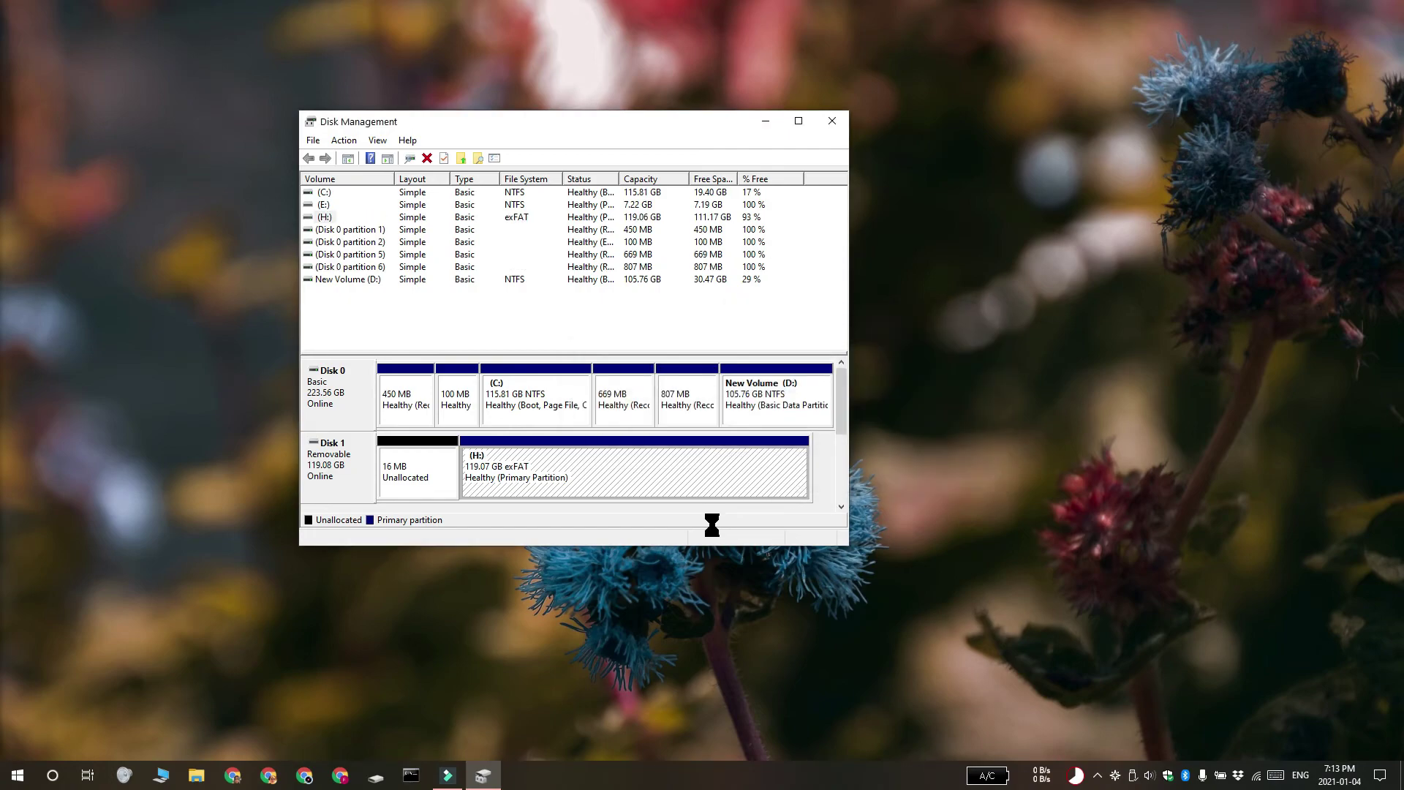